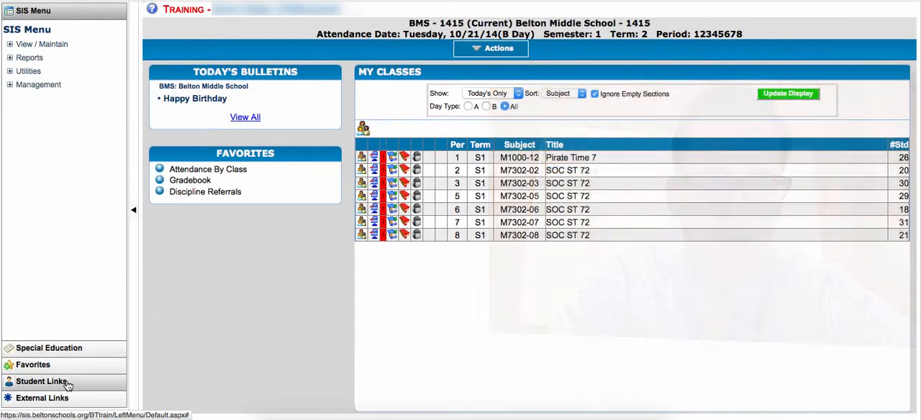
# - Open the Parent / Student Contact Log and look up the student by last name, choosing the second match
pyautogui.click(71, 381)
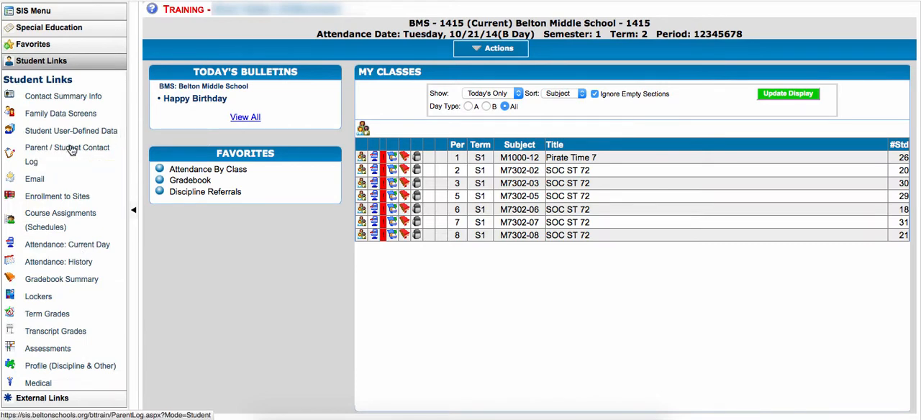
pyautogui.click(71, 149)
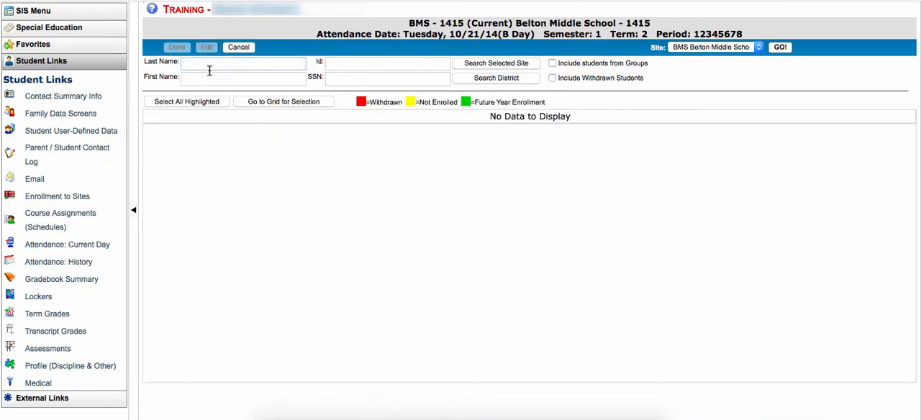
pyautogui.write('perry')
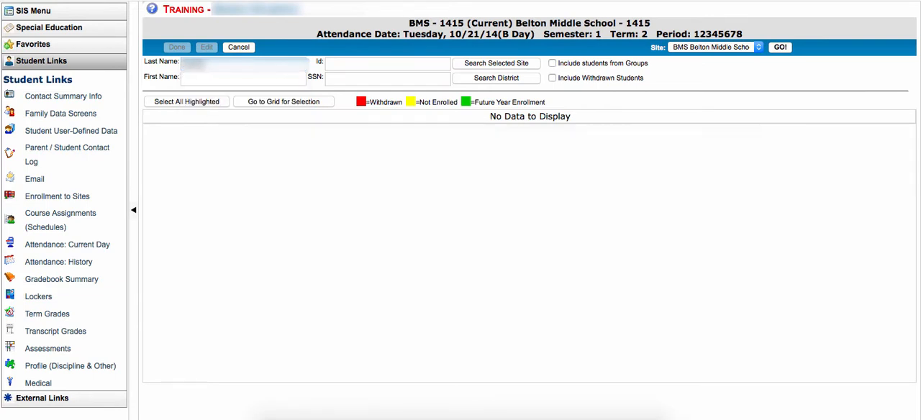
pyautogui.press('Return')
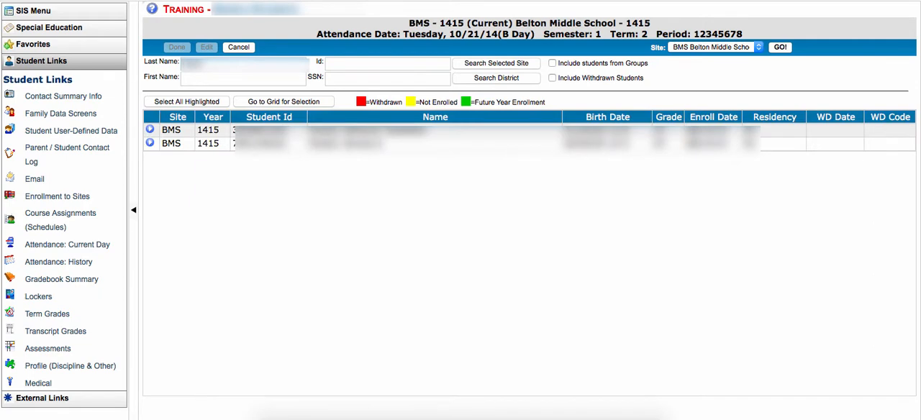
pyautogui.click(150, 144)
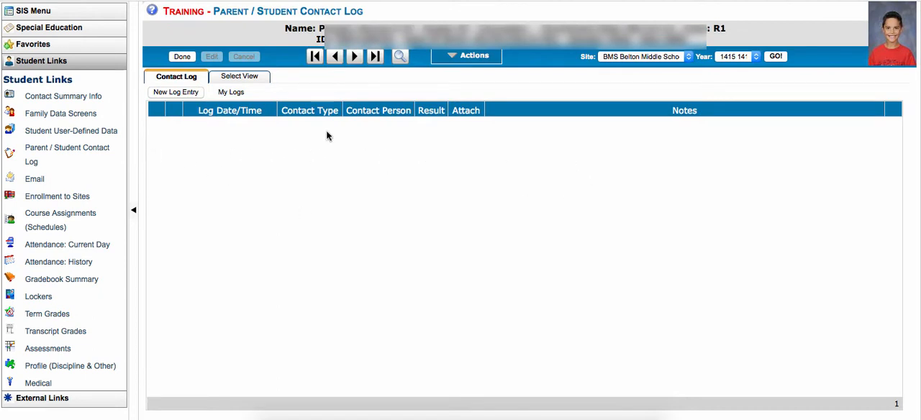
# - Start a new log entry with contact type EMAL - E-mail and contact person PAR - Parent, leaving the result blank
pyautogui.click(178, 94)
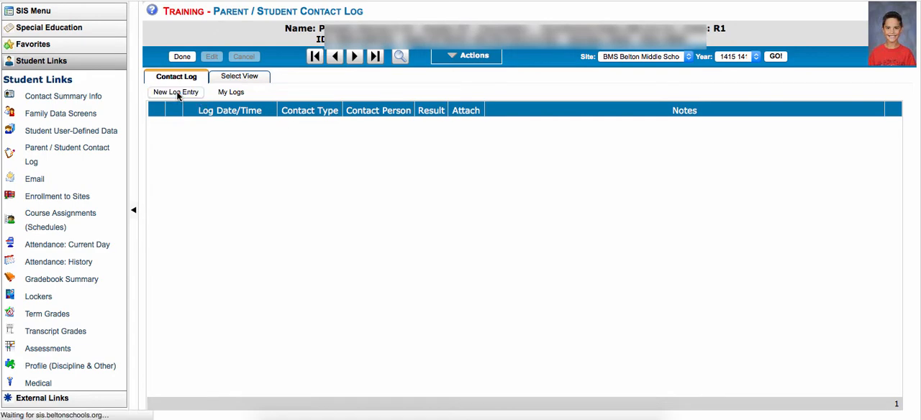
pyautogui.click(217, 98)
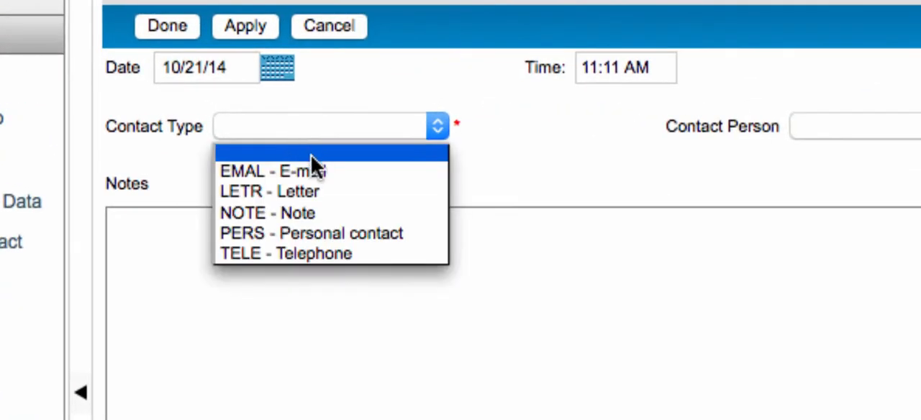
pyautogui.click(376, 175)
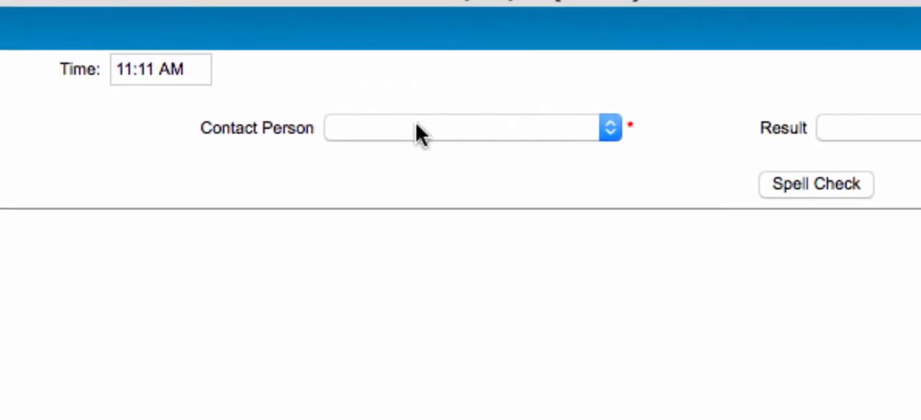
pyautogui.click(372, 128)
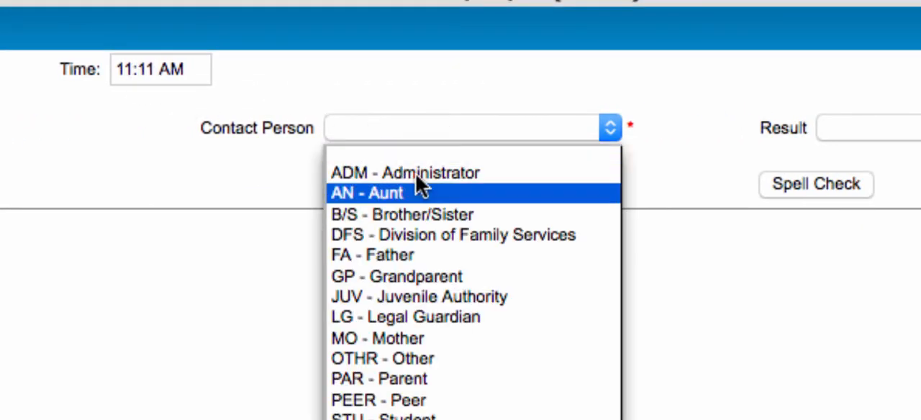
pyautogui.click(451, 379)
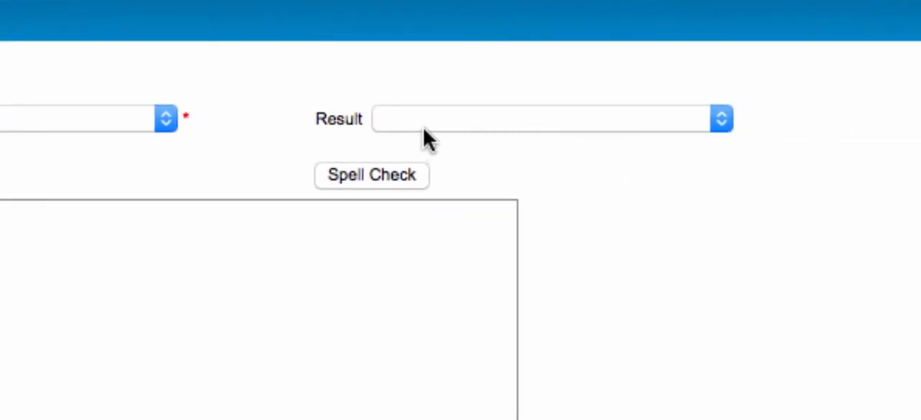
pyautogui.click(435, 133)
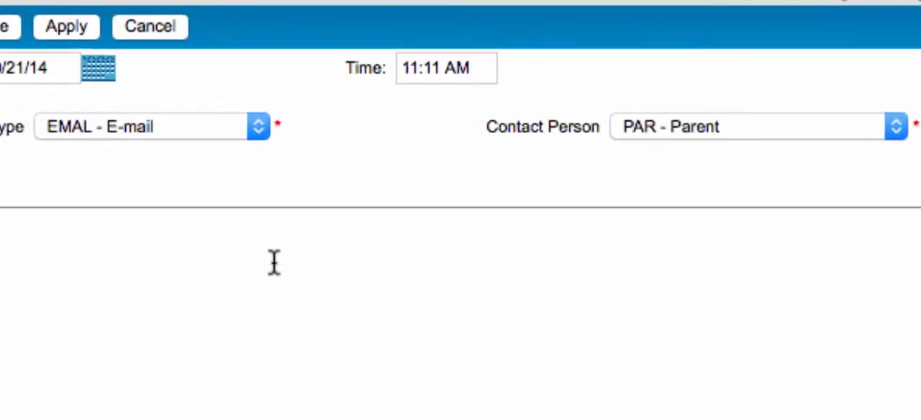
# - Set the log entry's time to 9:11 AM
pyautogui.click(419, 67)
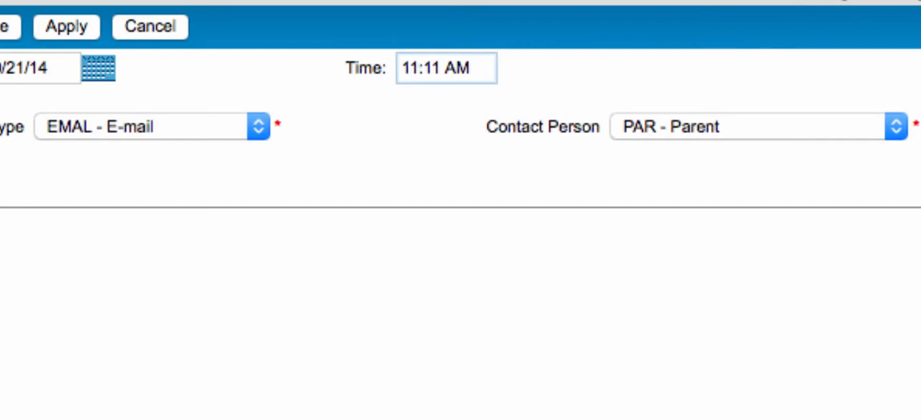
pyautogui.hotkey('shift', 'Left')
pyautogui.hotkey('shift', 'Left')
pyautogui.write('9')
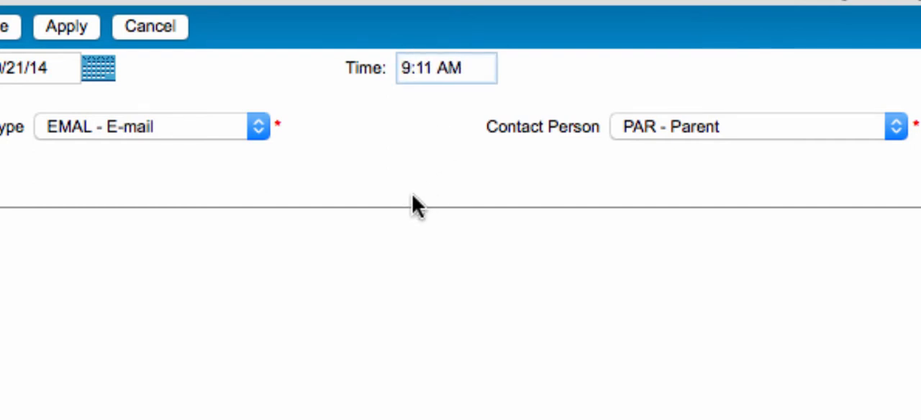
# - Enter the note "Contacted parent about missing assignments. I also discussed how to make up the necessary work." and save the log entry
pyautogui.click(289, 241)
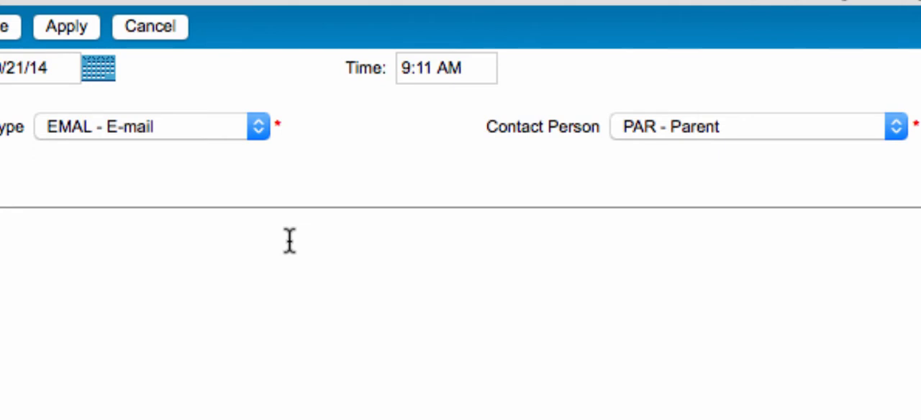
pyautogui.write('Contacted parent about missing assignments. I also discussed how to make up the necessary work.')
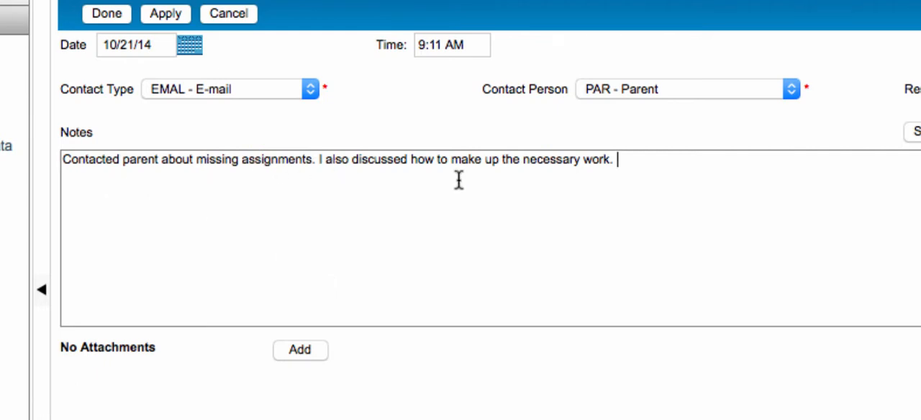
pyautogui.click(304, 353)
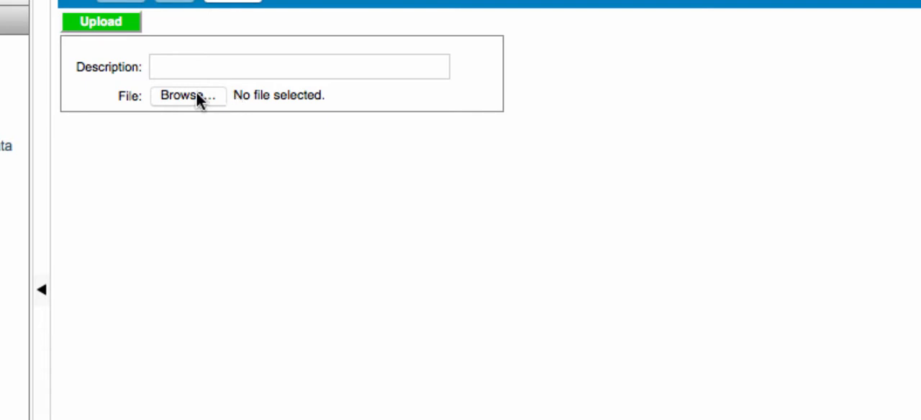
pyautogui.click(230, 1)
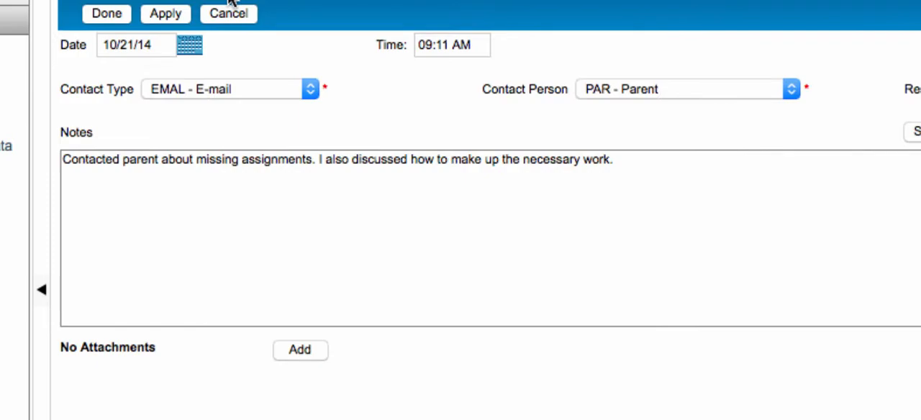
pyautogui.click(172, 17)
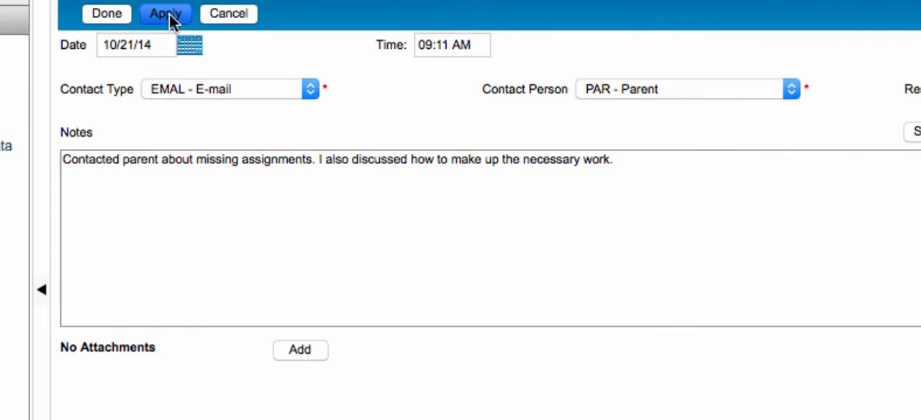
pyautogui.click(108, 14)
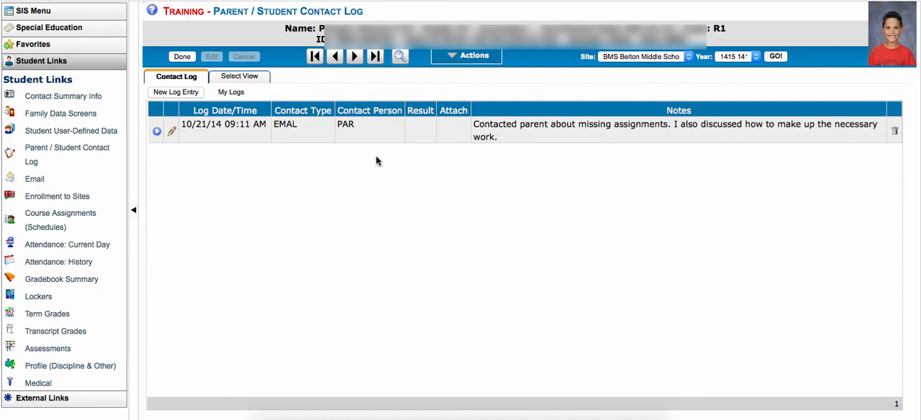
# - Set the contact log view to All Students, update the display and look through the listed entries
pyautogui.click(241, 82)
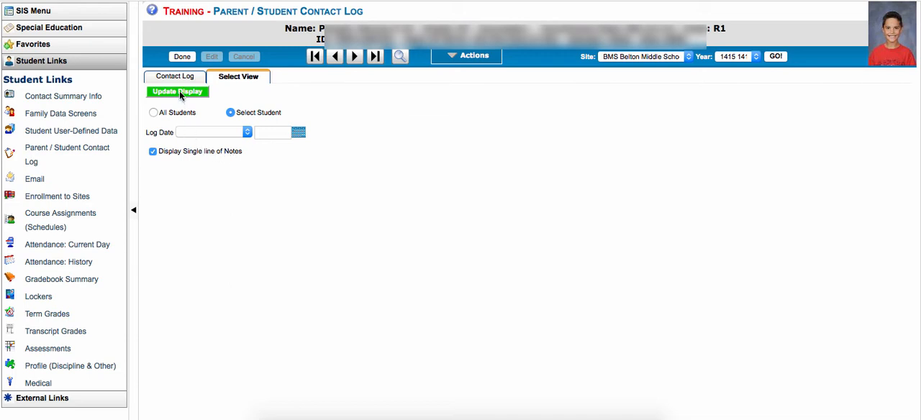
pyautogui.click(154, 113)
pyautogui.click(177, 94)
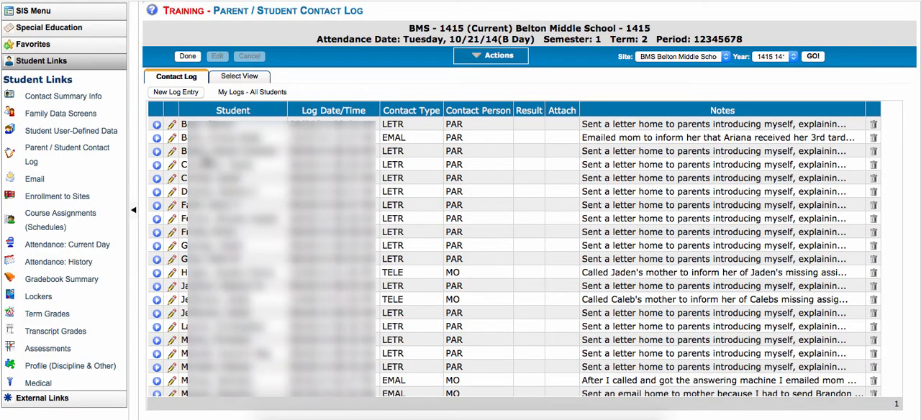
pyautogui.scroll(-3, 240, 232)
pyautogui.scroll(-2, 239, 232)
pyautogui.scroll(5, 374, 190)
pyautogui.scroll(-6, 731, 305)
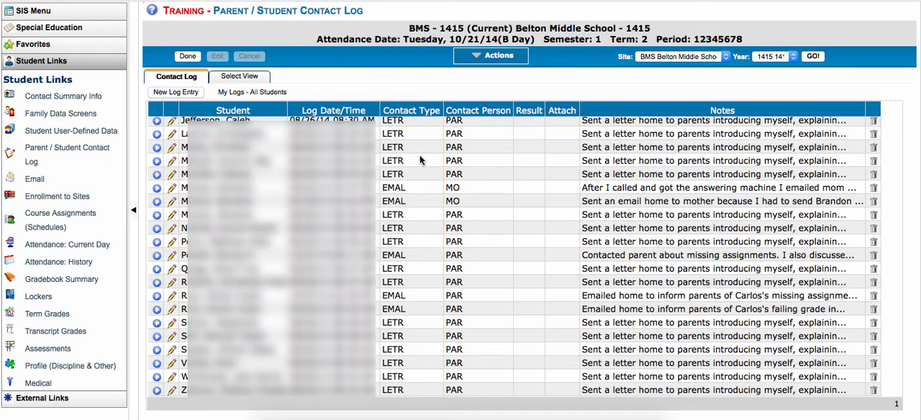
# - Turn off the single-line notes option, update the display and look through the full notes of all students
pyautogui.click(239, 77)
pyautogui.click(153, 151)
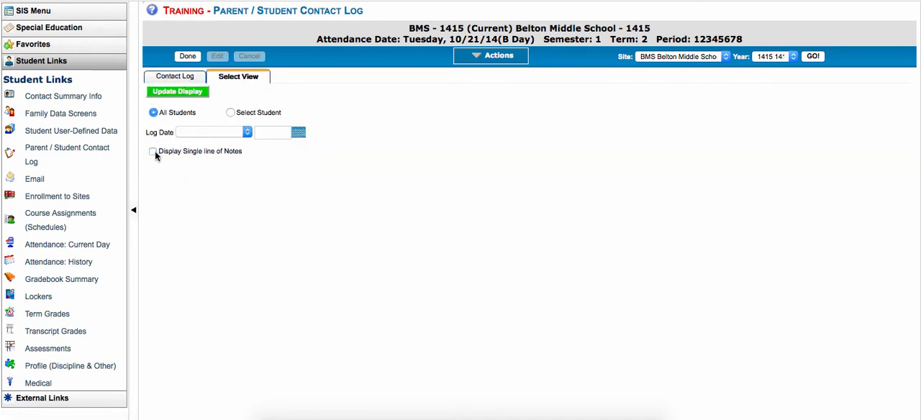
pyautogui.click(183, 92)
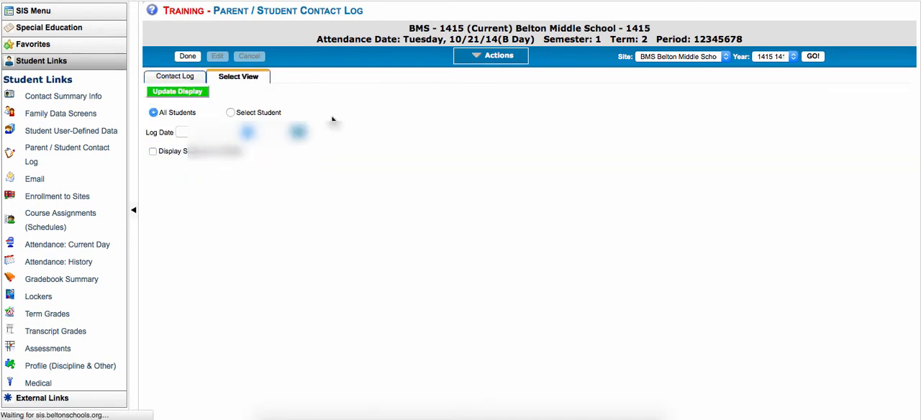
pyautogui.scroll(-5, 698, 202)
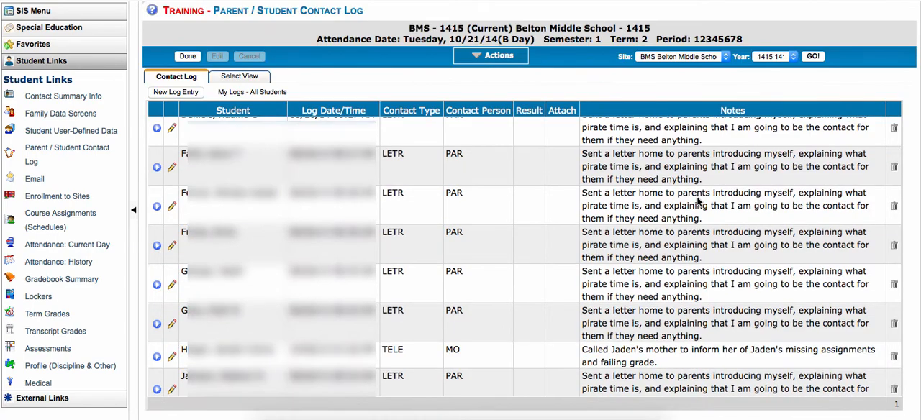
pyautogui.scroll(-5, 698, 203)
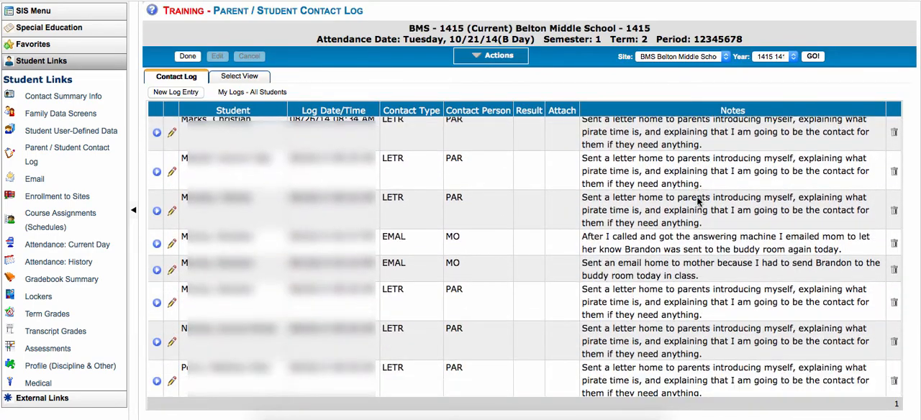
pyautogui.scroll(10, 698, 203)
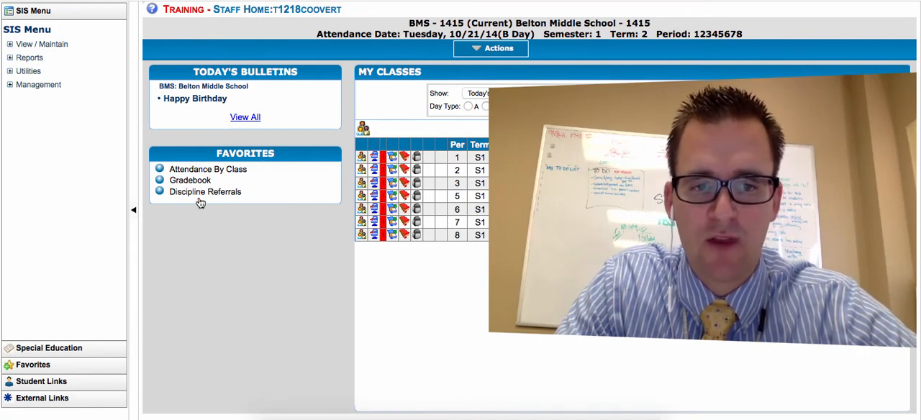
# - Add Contact Log to the selected quick favorites of the home page and save the favorites
pyautogui.click(471, 51)
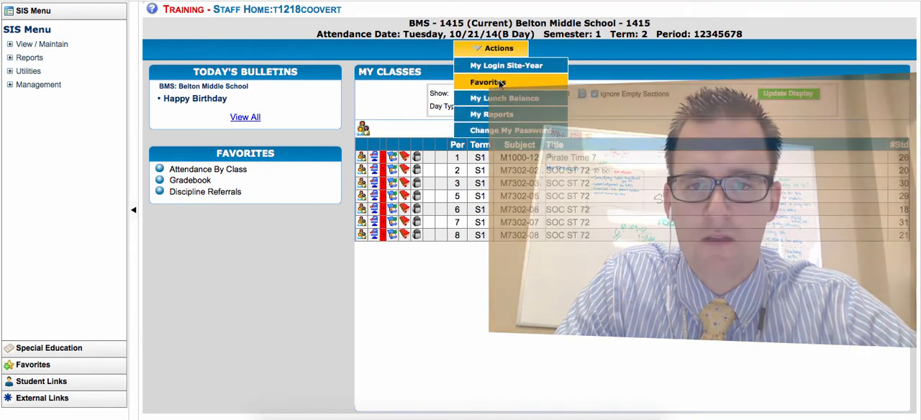
pyautogui.click(500, 82)
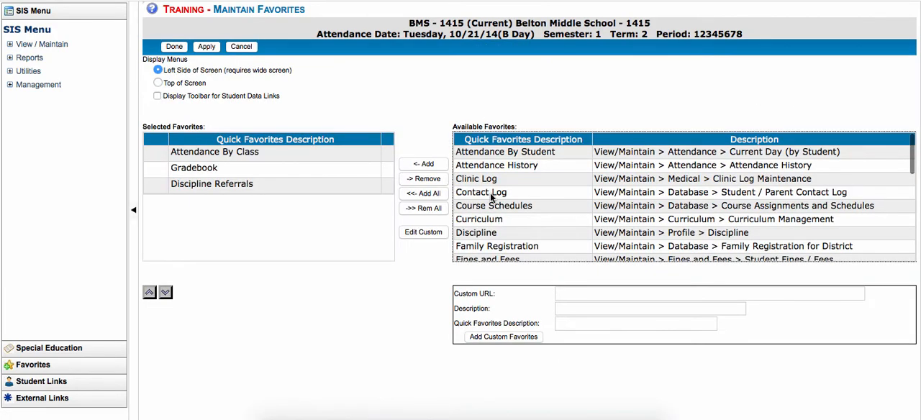
pyautogui.click(503, 192)
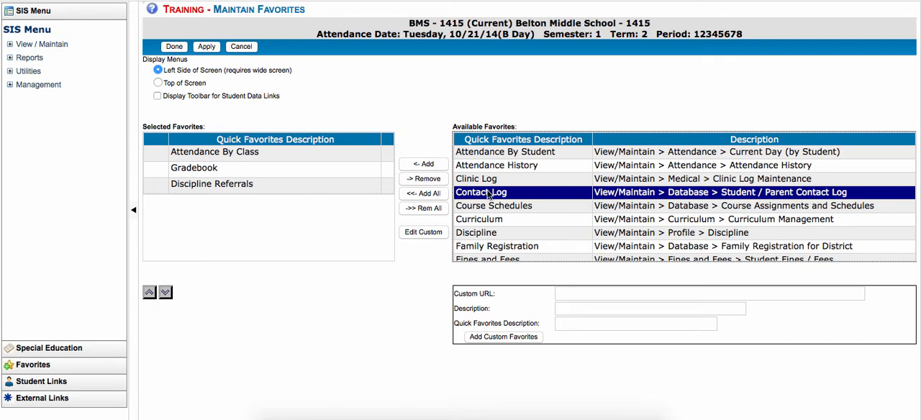
pyautogui.click(423, 164)
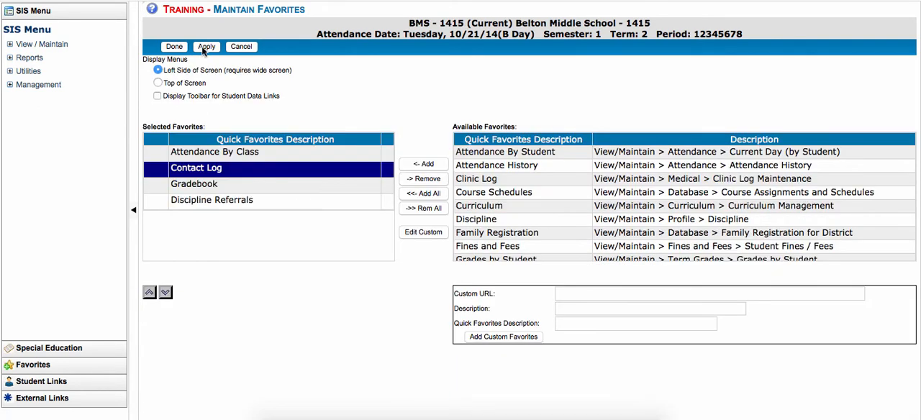
pyautogui.click(204, 48)
pyautogui.click(176, 48)
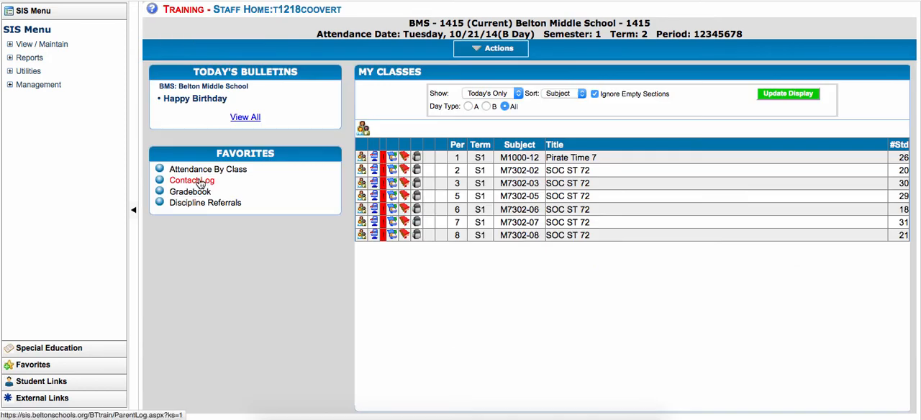
# - Open Contact Log from the home page favorites and switch its view to Select Student, updating the display
pyautogui.click(201, 183)
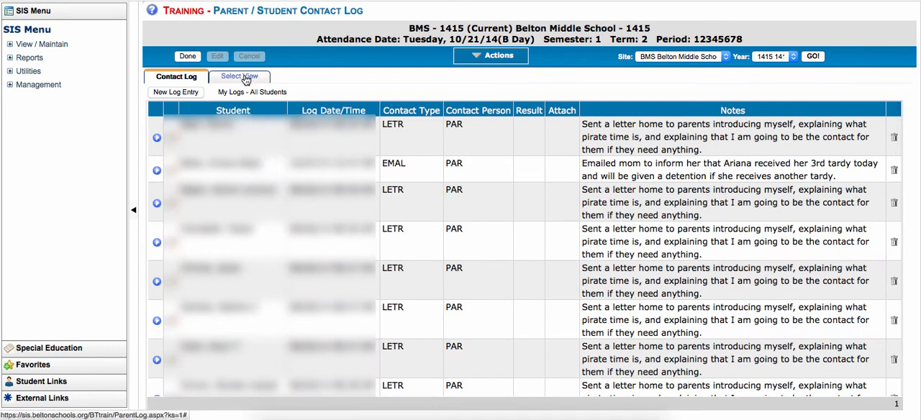
pyautogui.click(246, 78)
pyautogui.click(231, 112)
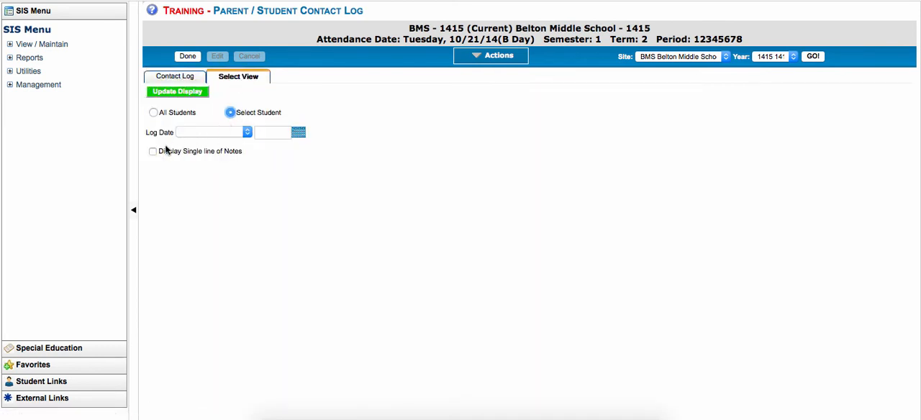
pyautogui.click(199, 92)
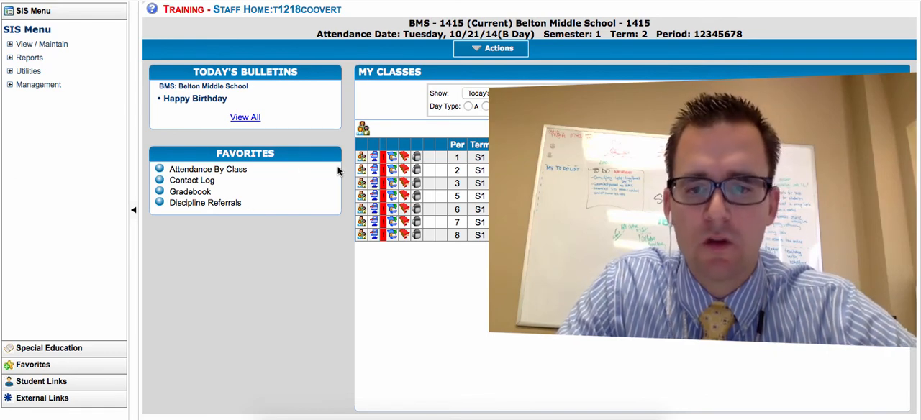
# - Open the Contact Log student search from the home page favorites and switch to the grid for selecting several students
pyautogui.click(237, 202)
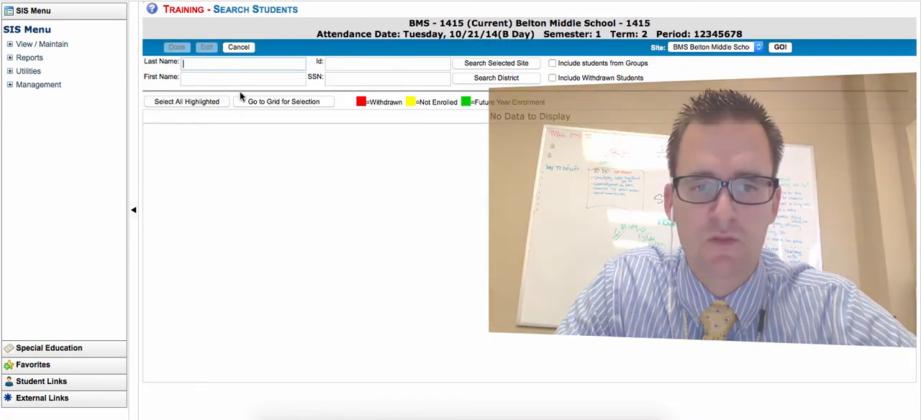
pyautogui.click(223, 64)
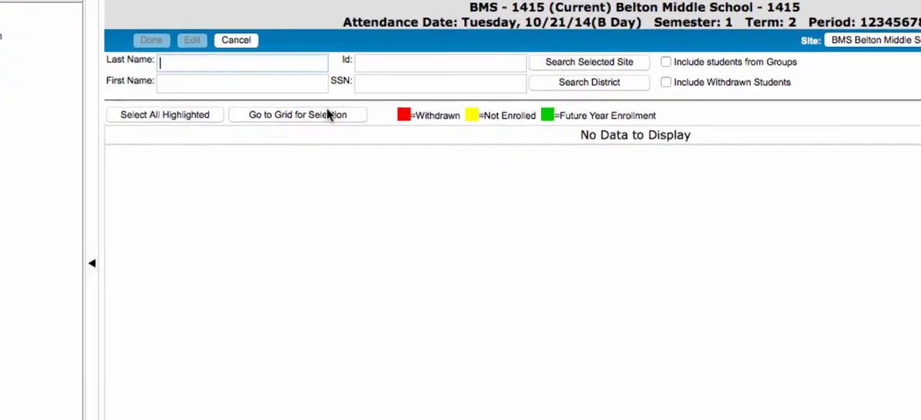
pyautogui.click(311, 102)
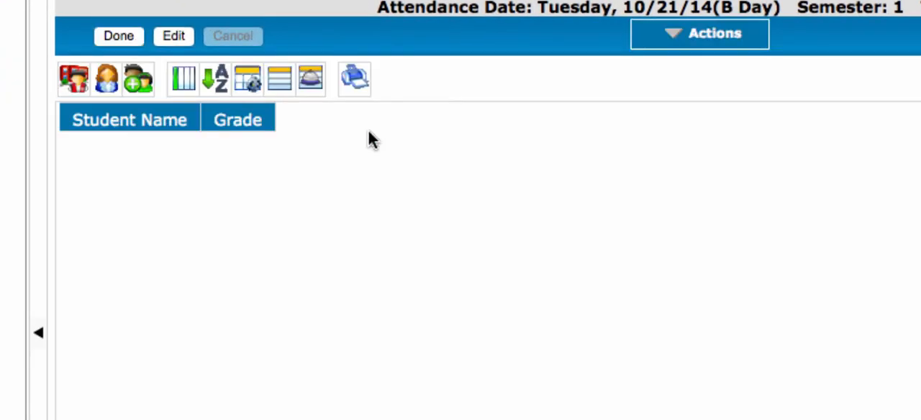
# - Search by the first student's last name and add the second matching student to the selection grid
pyautogui.click(140, 85)
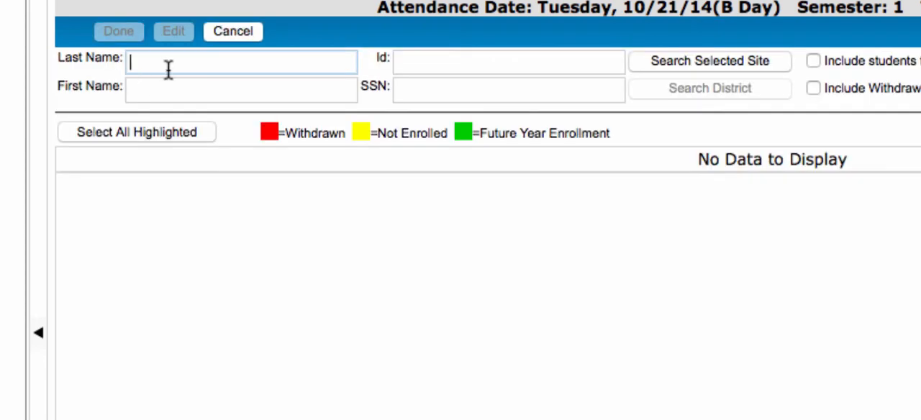
pyautogui.write('po')
pyautogui.press('Down')
pyautogui.press('Return')
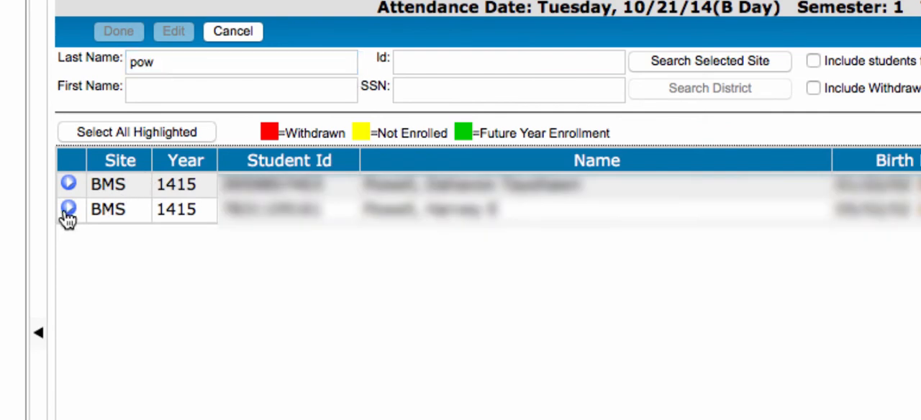
pyautogui.click(68, 210)
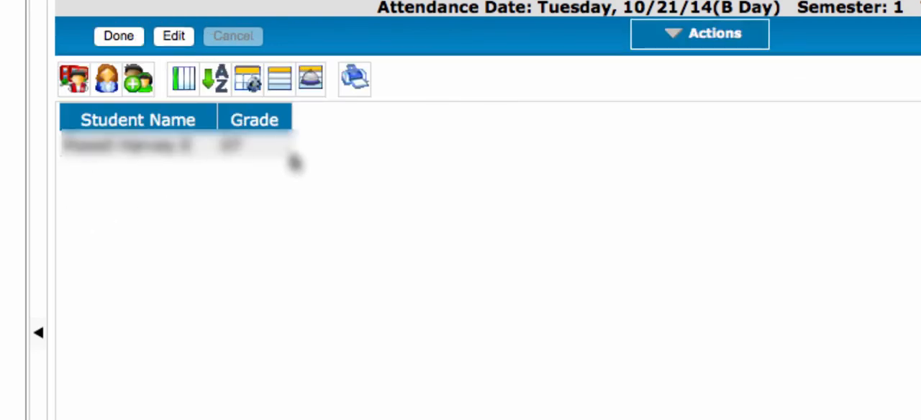
# - Search by another student's last name and add that student to the selection grid as well
pyautogui.click(142, 83)
pyautogui.write('miller')
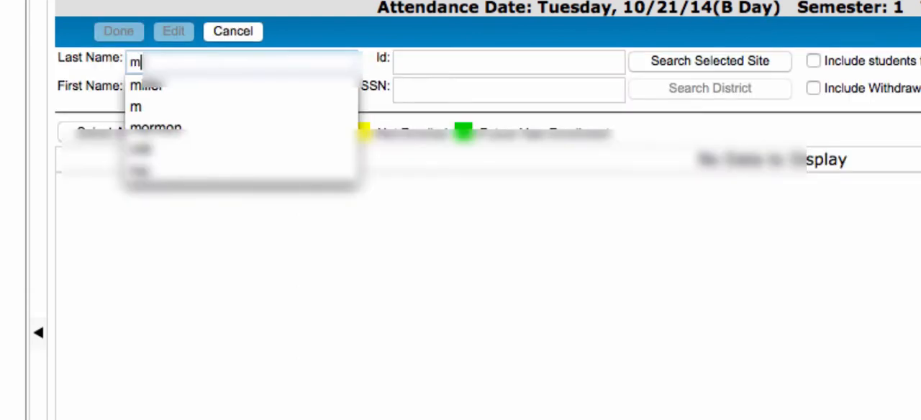
pyautogui.press('Return')
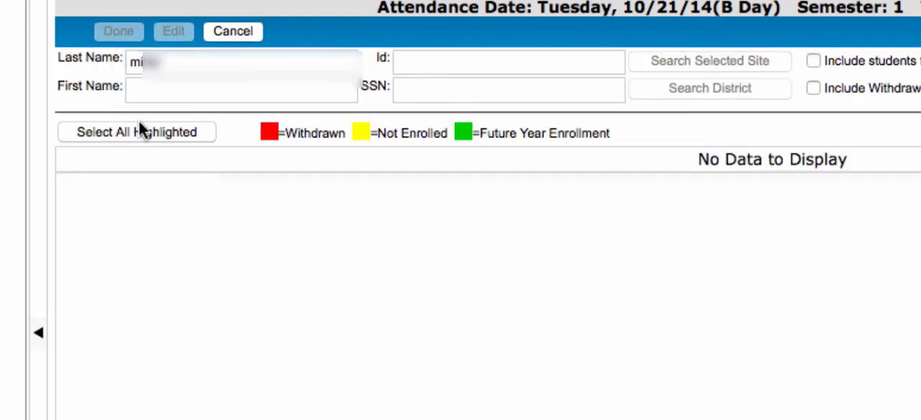
pyautogui.click(69, 209)
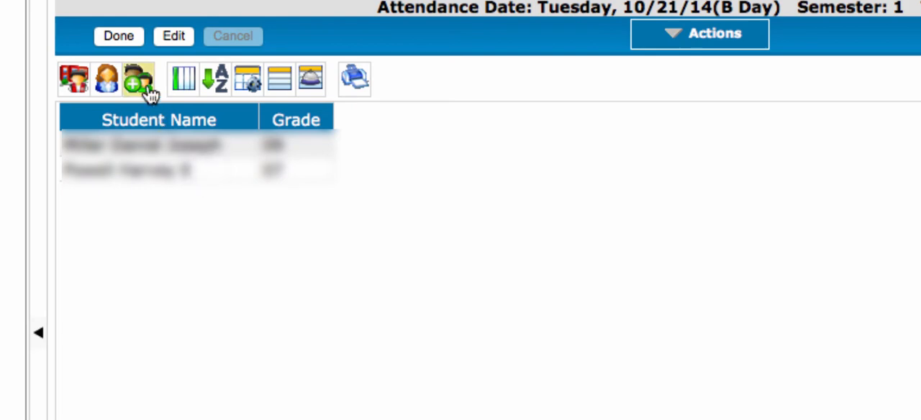
# - Finish the student selection and go to the next selected student's contact log
pyautogui.click(120, 35)
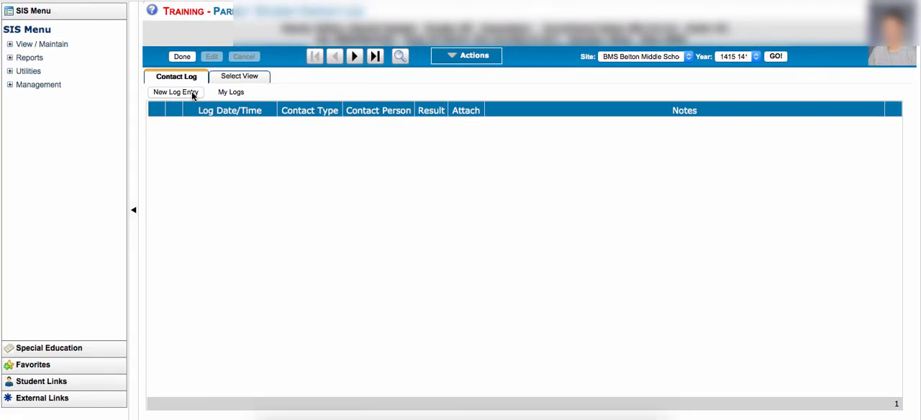
pyautogui.click(355, 57)
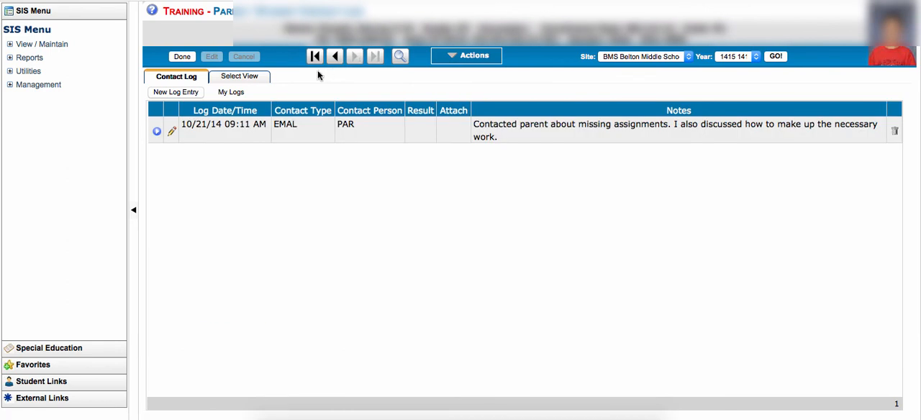